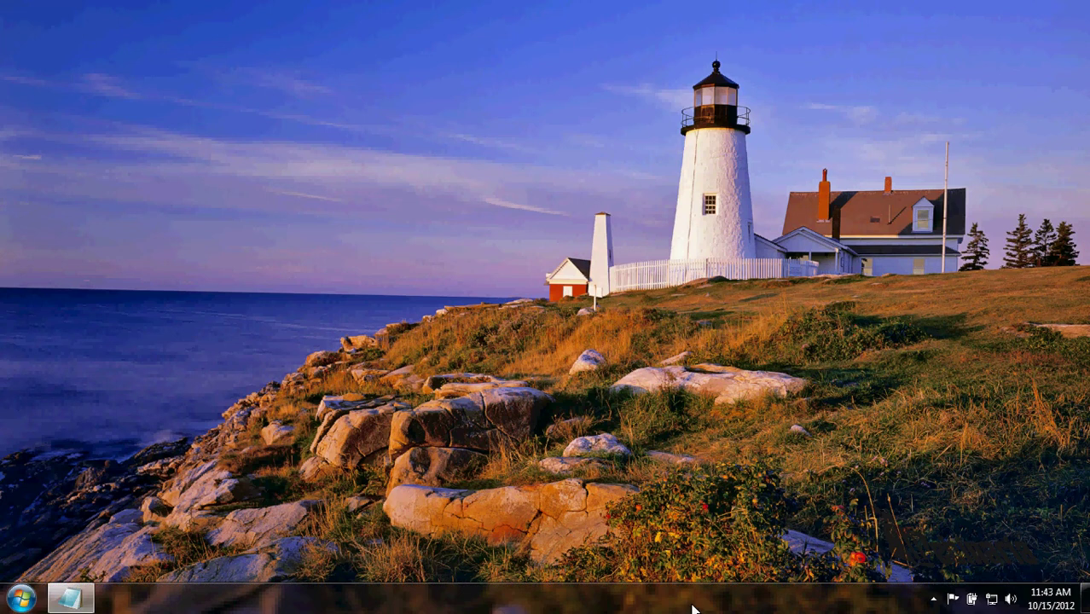
Restore the minimized notes window and view Firefox's installed add-ons list.
{"action": "left_click", "coordinate": [934, 599]}
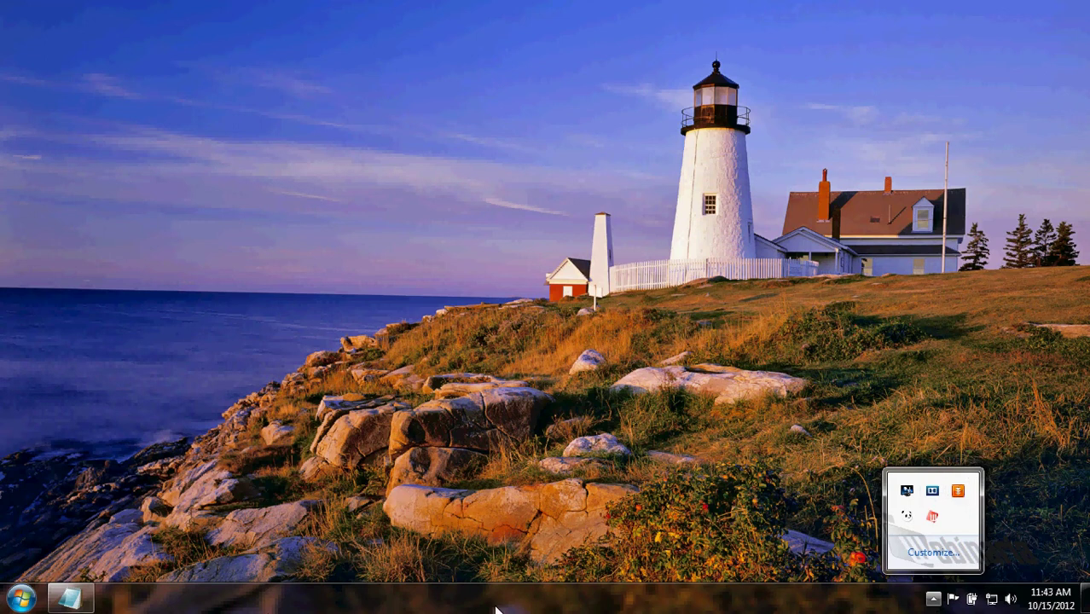
{"action": "left_click", "coordinate": [20, 599]}
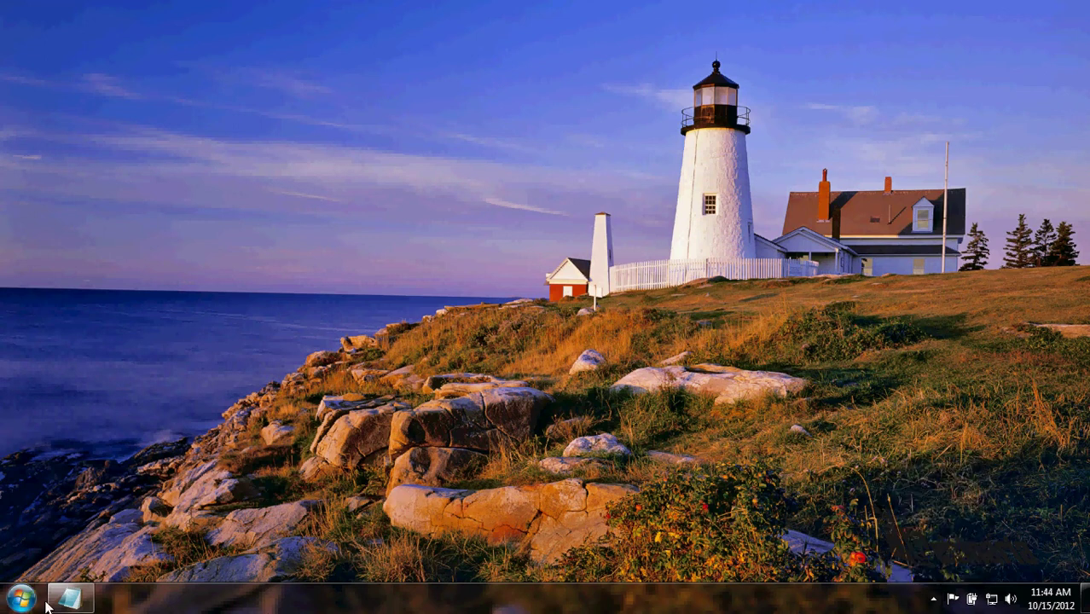
{"action": "left_click", "coordinate": [70, 599]}
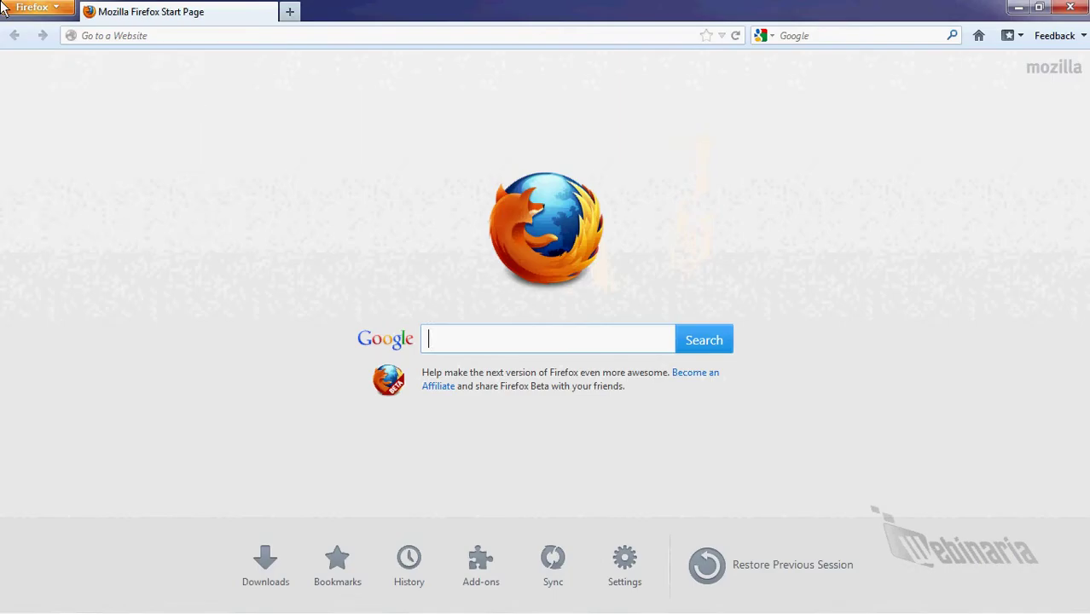
{"action": "left_click", "coordinate": [31, 8]}
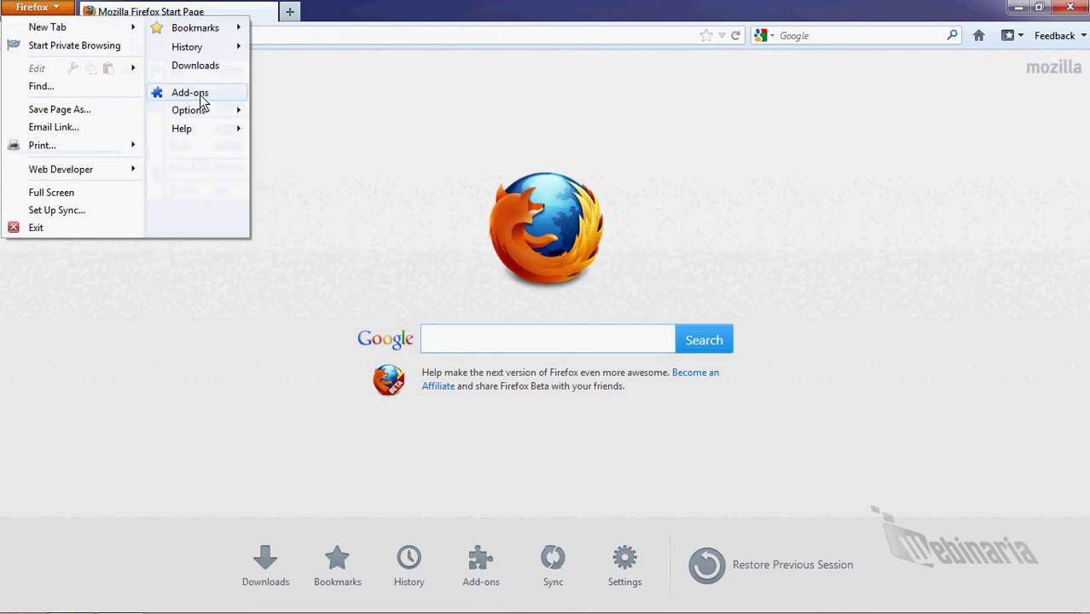
{"action": "left_click", "coordinate": [199, 94]}
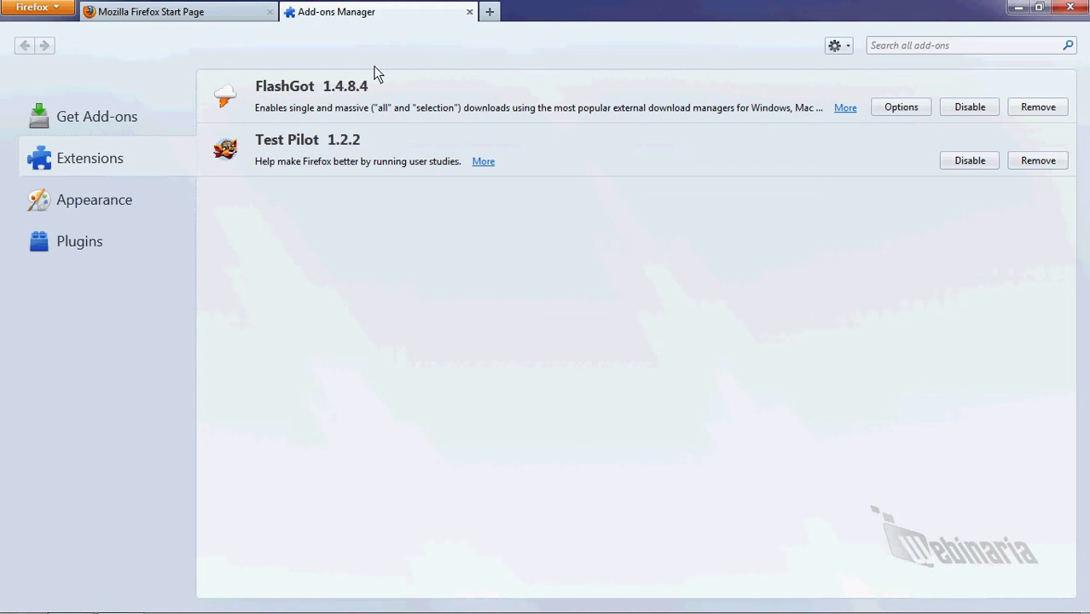
{"action": "left_click", "coordinate": [470, 12]}
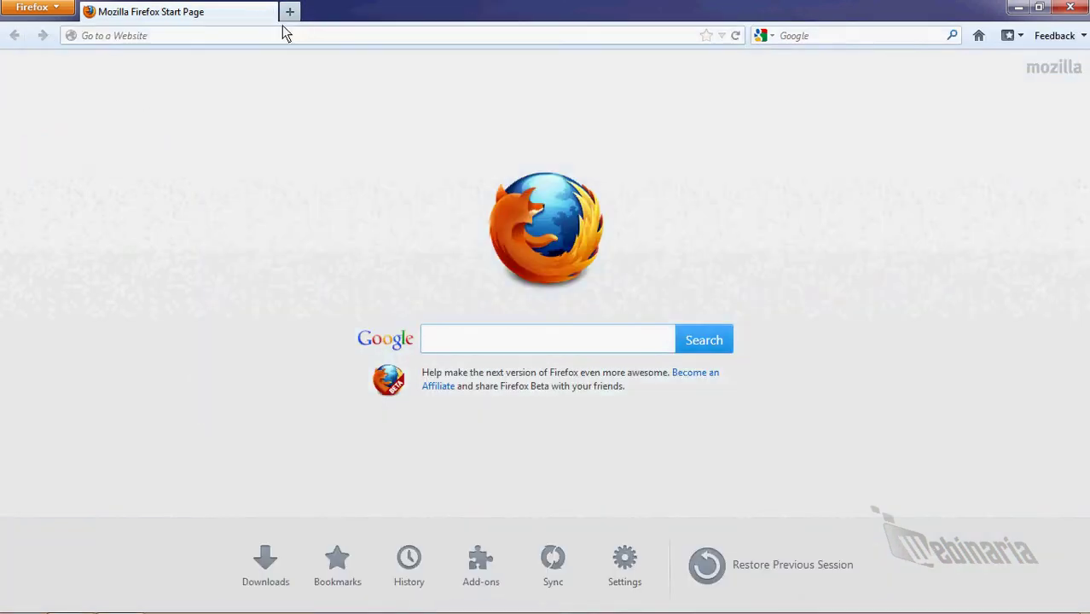
{"action": "left_click", "coordinate": [301, 36]}
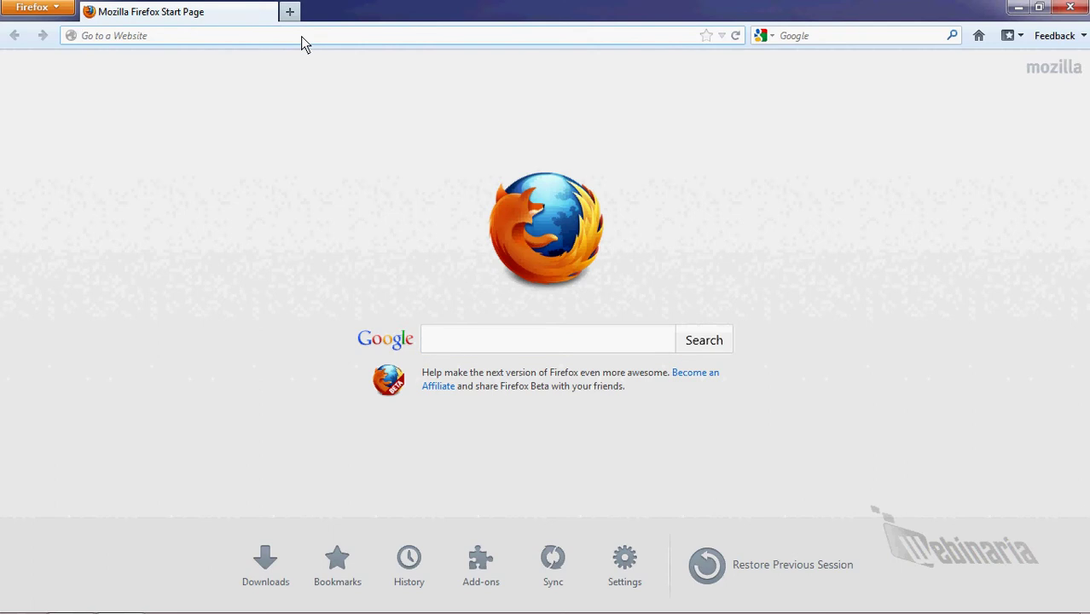
{"action": "type", "text": "ww"}
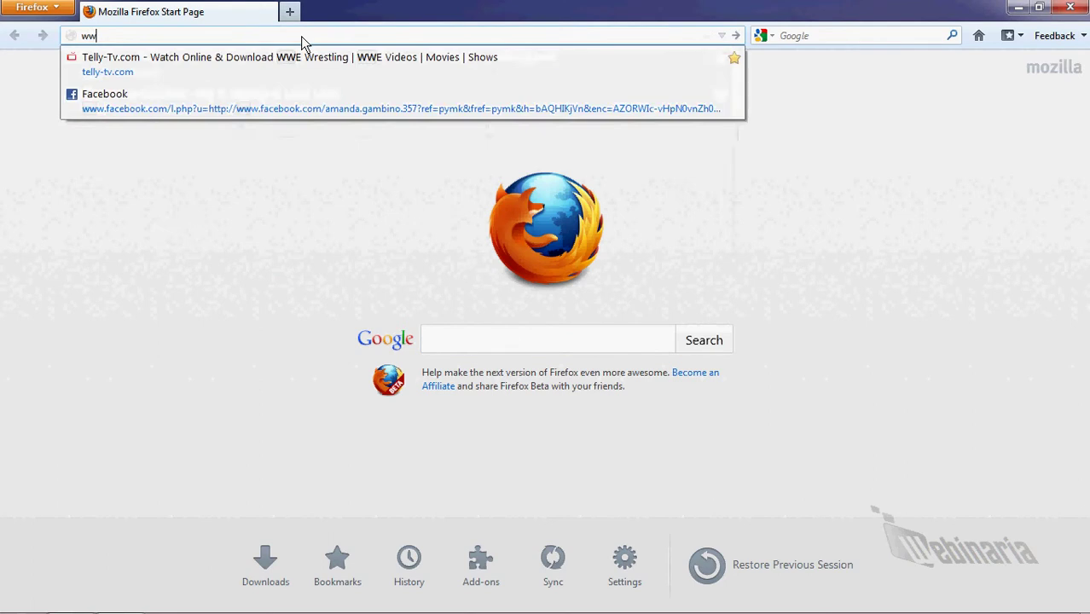
{"action": "type", "text": "w.you"}
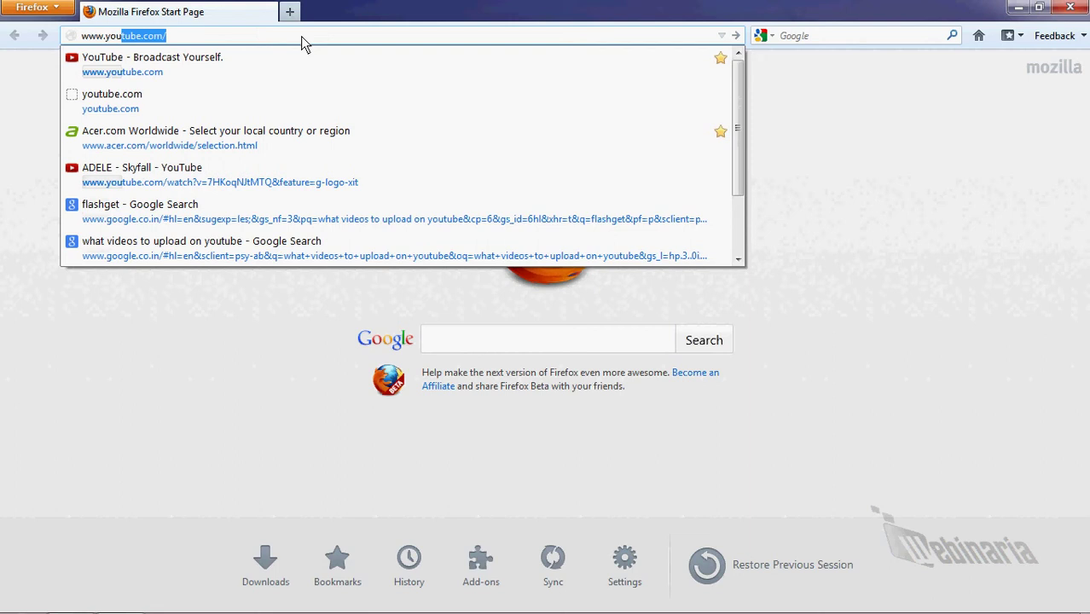
{"action": "key", "text": "Return"}
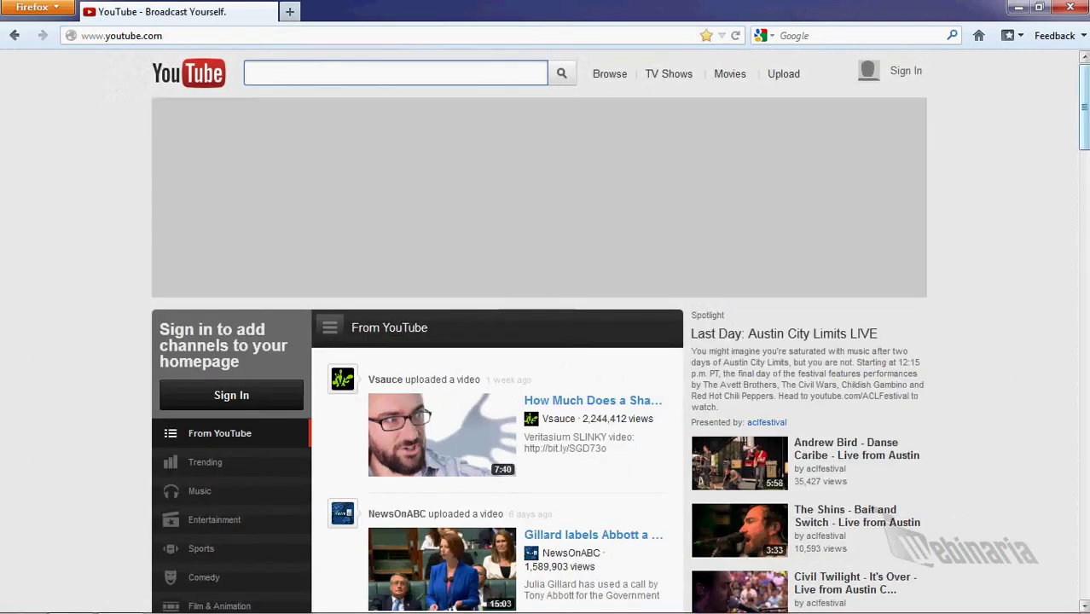
{"action": "scroll", "coordinate": [980, 114], "scroll_direction": "down", "scroll_amount": 1}
{"action": "scroll", "coordinate": [677, 315], "scroll_direction": "down", "scroll_amount": 3}
{"action": "scroll", "coordinate": [676, 315], "scroll_direction": "down", "scroll_amount": 3}
{"action": "scroll", "coordinate": [676, 314], "scroll_direction": "down", "scroll_amount": 2}
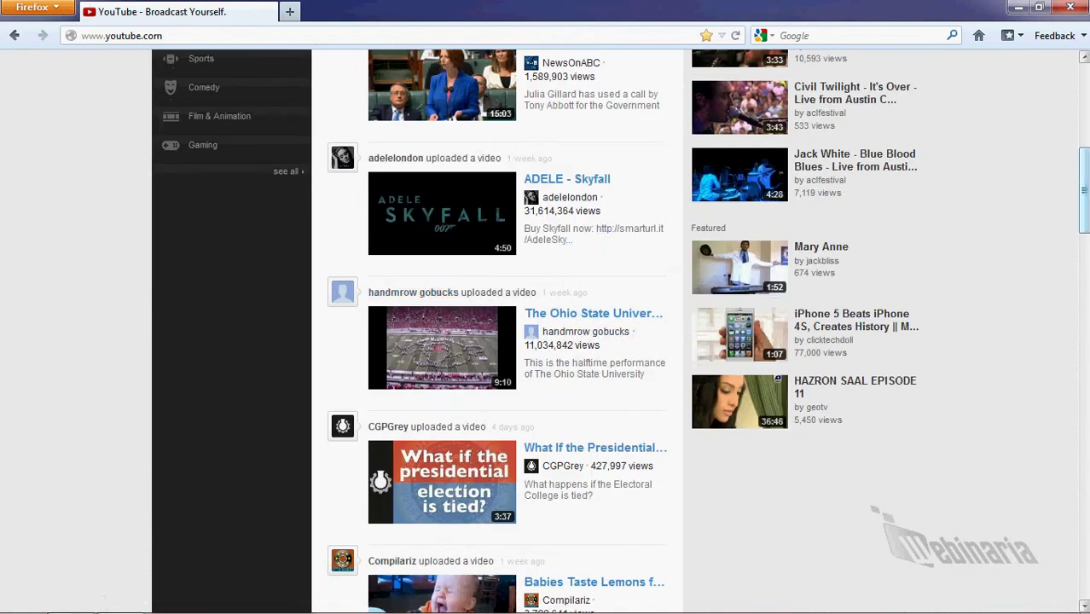
Open the ADELE - Skyfall video from the feed and pause its playback.
{"action": "left_click", "coordinate": [584, 185]}
{"action": "scroll", "coordinate": [316, 423], "scroll_direction": "down", "scroll_amount": 2}
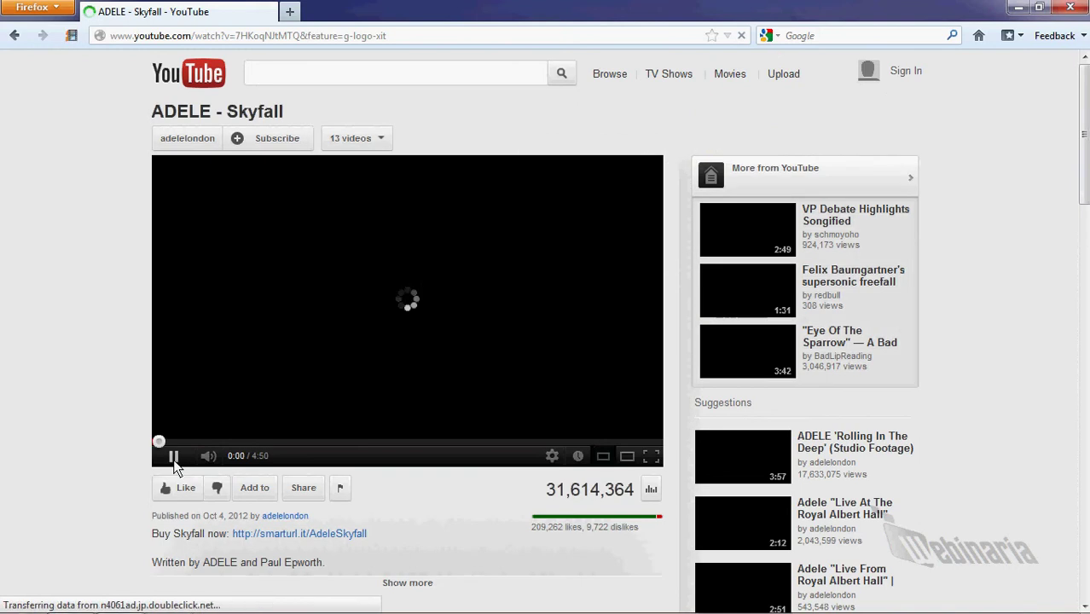
{"action": "left_click", "coordinate": [173, 456]}
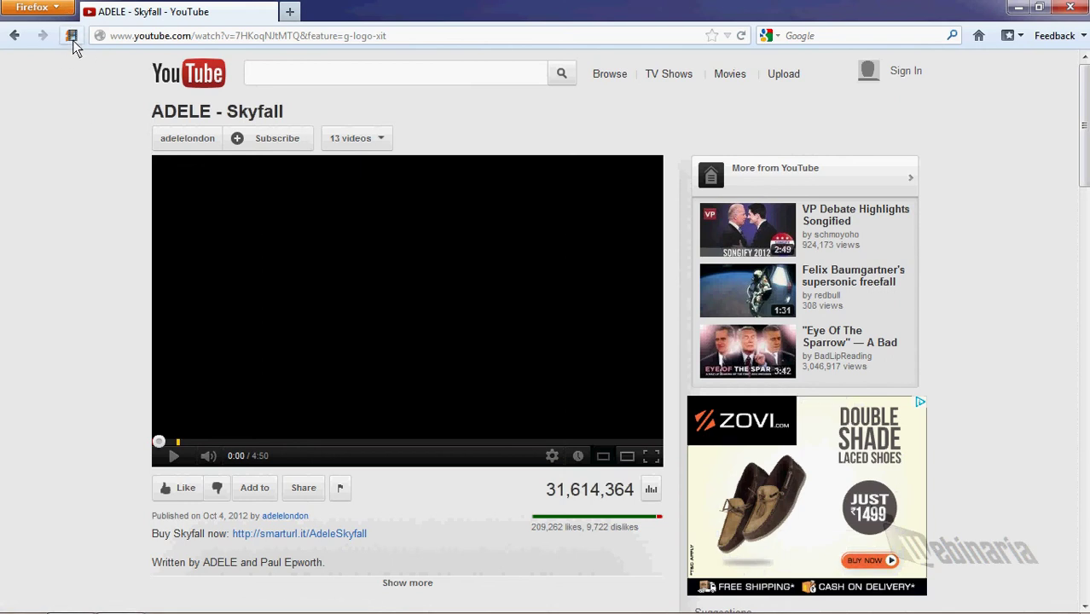
{"action": "left_click", "coordinate": [71, 36]}
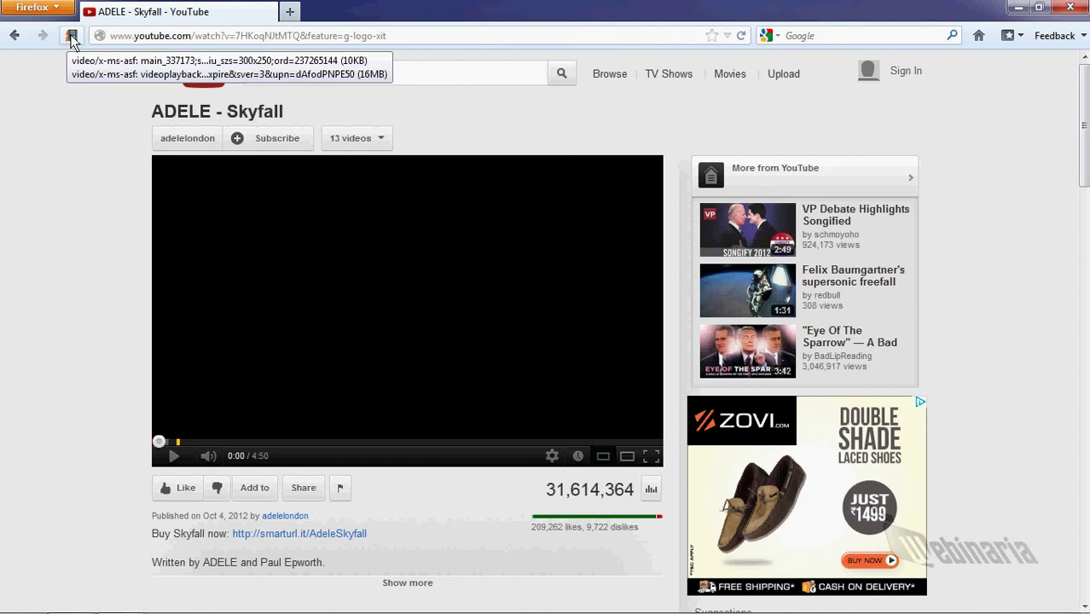
{"action": "left_click", "coordinate": [128, 73]}
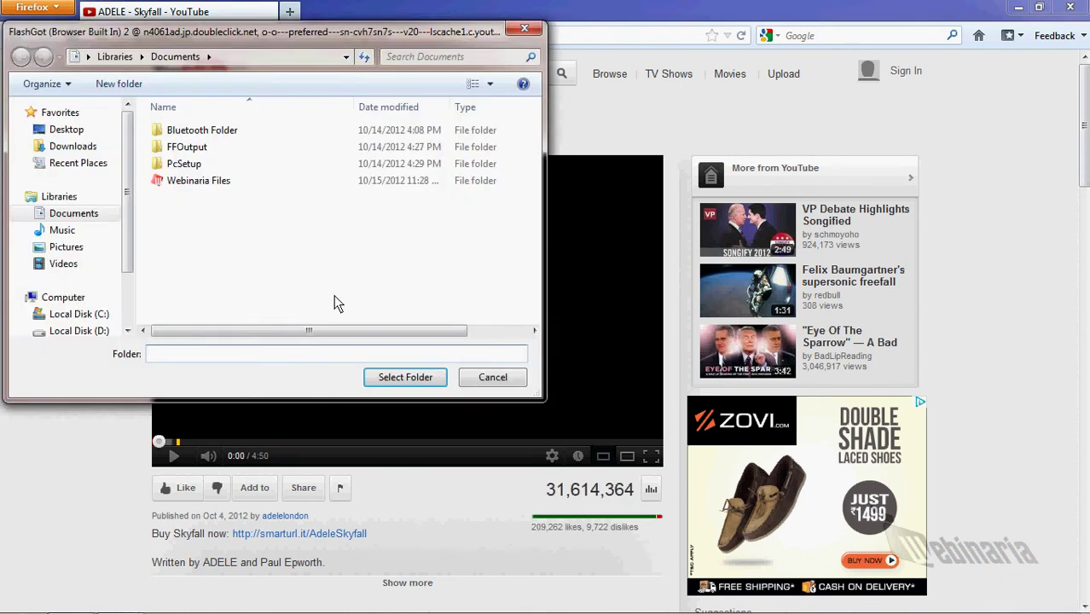
{"action": "left_click", "coordinate": [78, 330]}
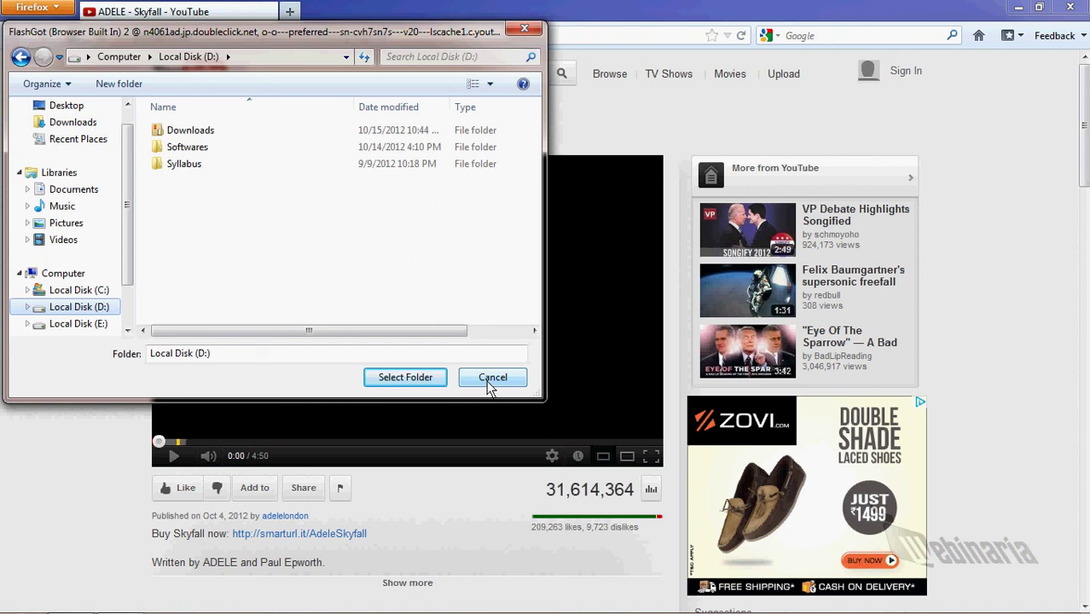
{"action": "left_click", "coordinate": [491, 382]}
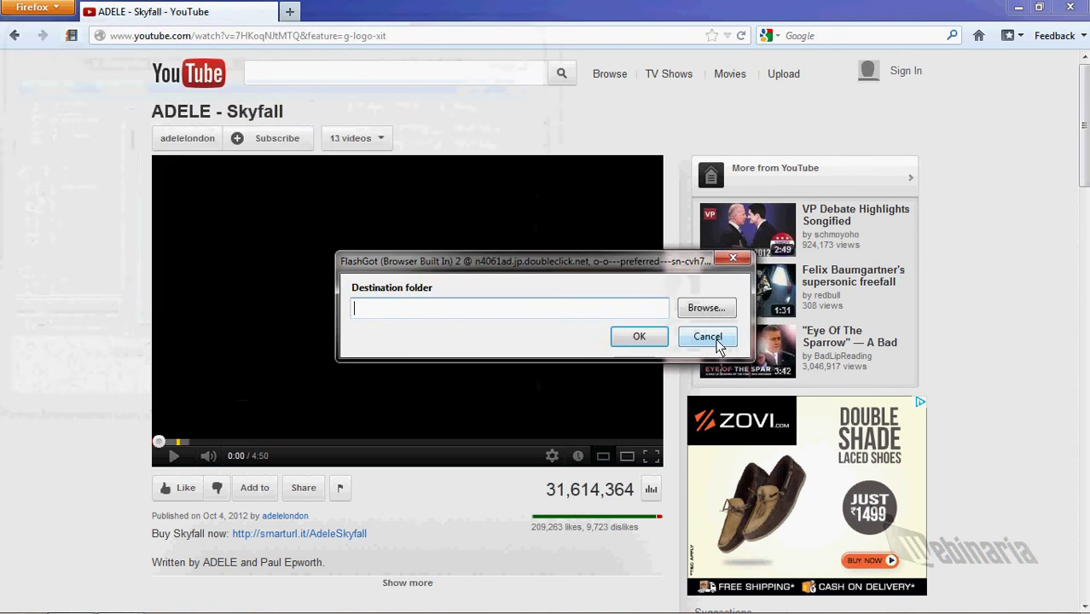
{"action": "left_click", "coordinate": [707, 336]}
{"action": "left_click_drag", "start_coordinate": [1083, 125], "coordinate": [1084, 209]}
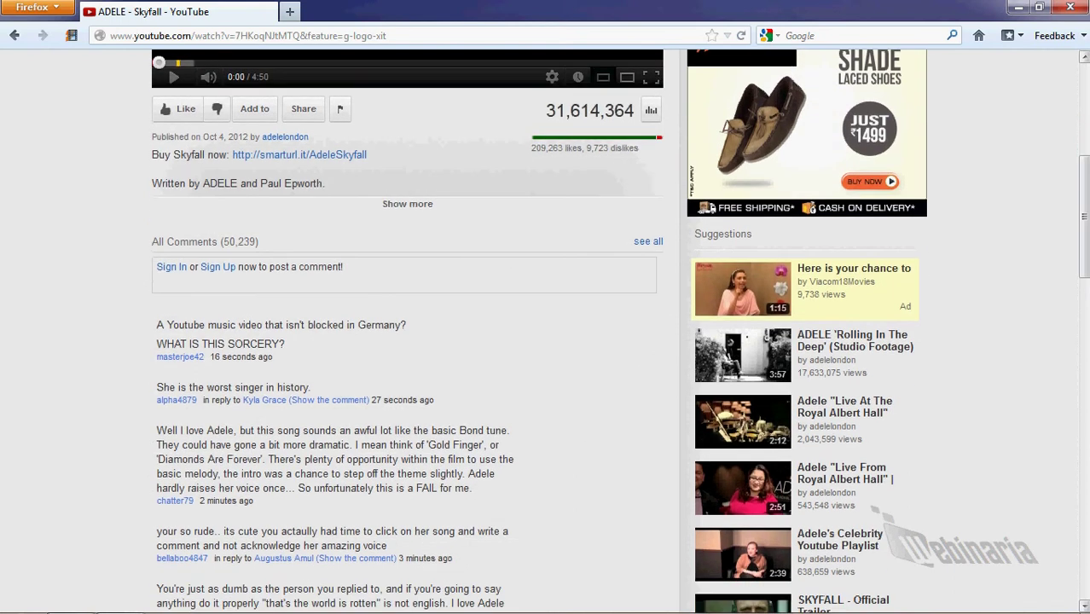
{"action": "mouse_move", "coordinate": [1083, 209]}
{"action": "left_mouse_down"}
{"action": "mouse_move", "coordinate": [1083, 299]}
{"action": "mouse_move", "coordinate": [1083, 86]}
{"action": "left_mouse_up"}
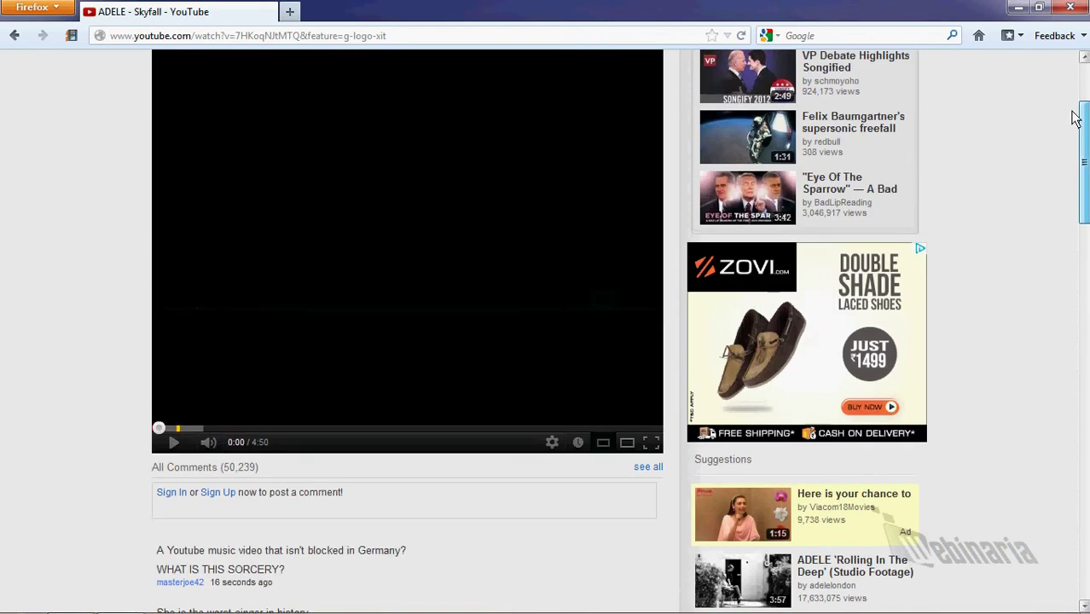